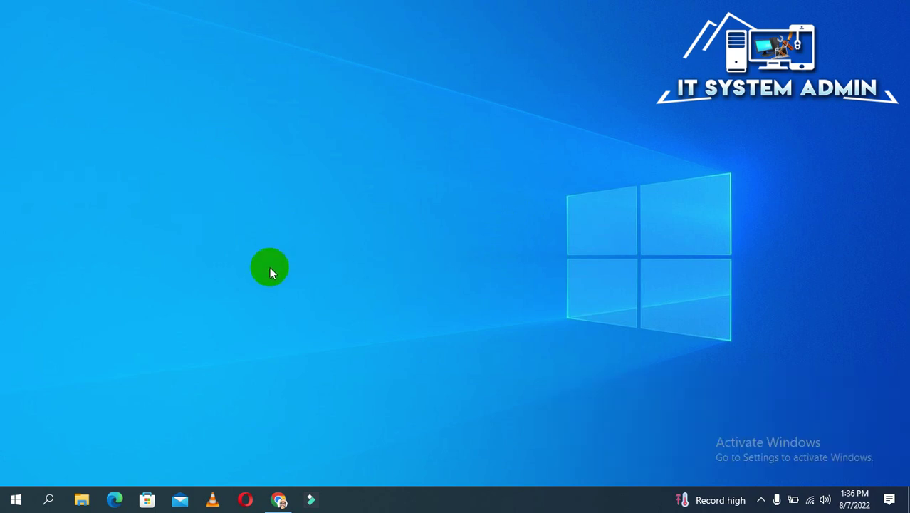
Step: Open Windows PowerShell (Admin) from the Win+X menu and enter msdt.exe -id devicediagnostics
right_click(18, 497)
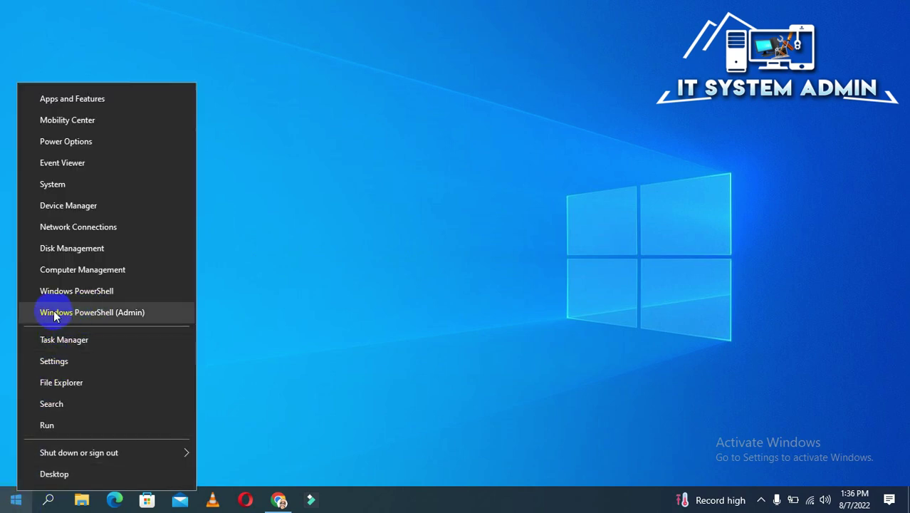
left_click(102, 314)
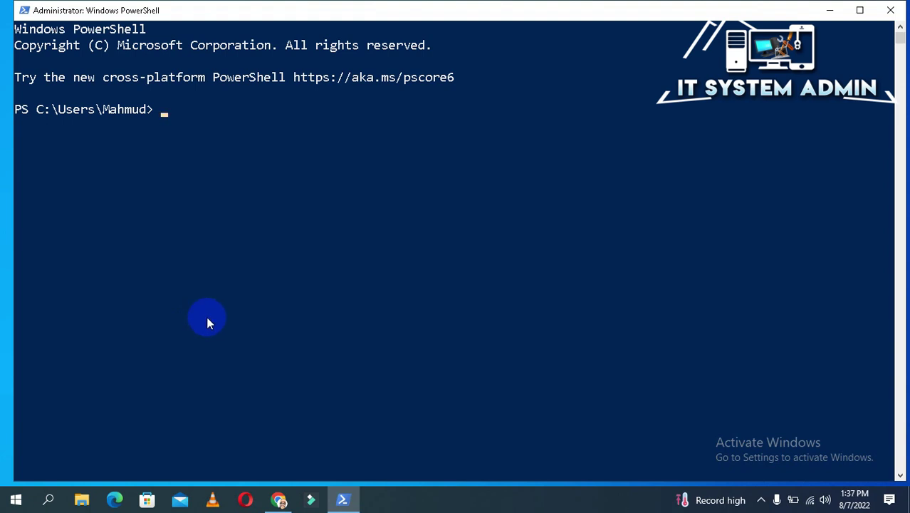
type("msdt.exe")
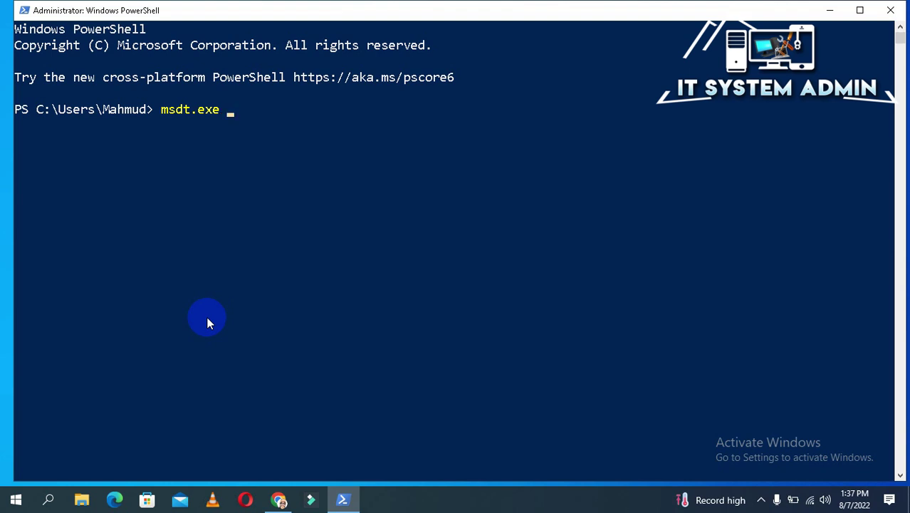
type(" -id devicedi")
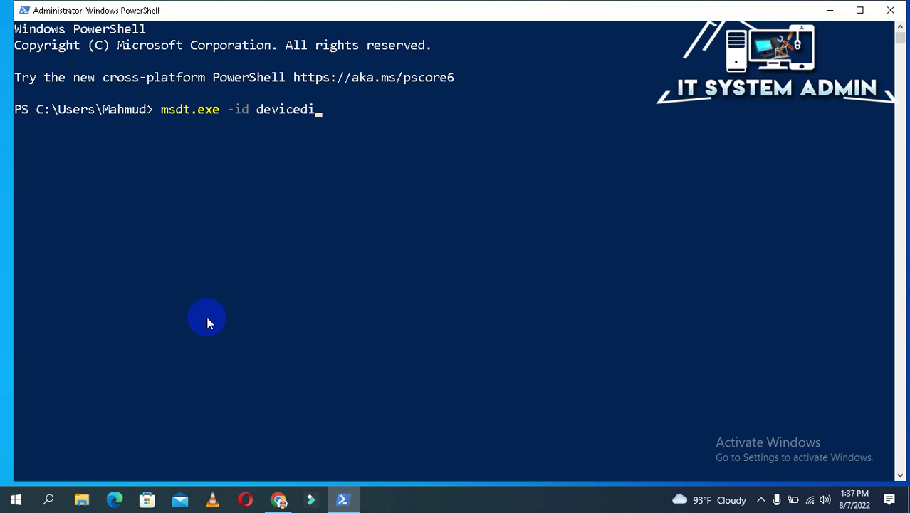
type("agnostics")
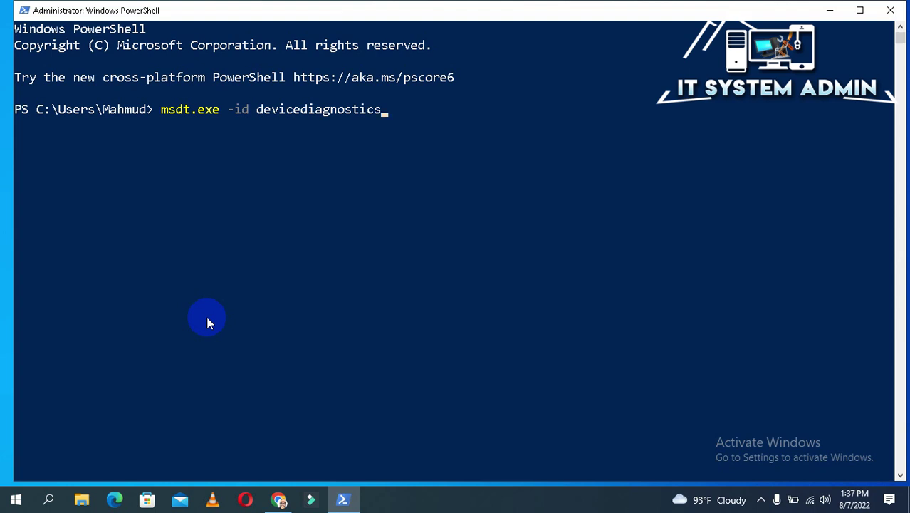
Step: Run the device diagnostics troubleshooter, cancel its disabled-service message, and close PowerShell
key("Return")
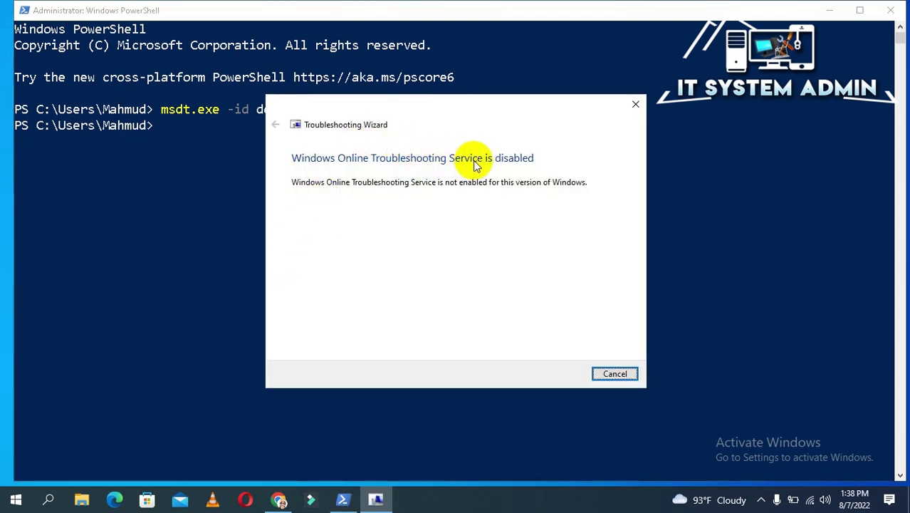
left_click(615, 375)
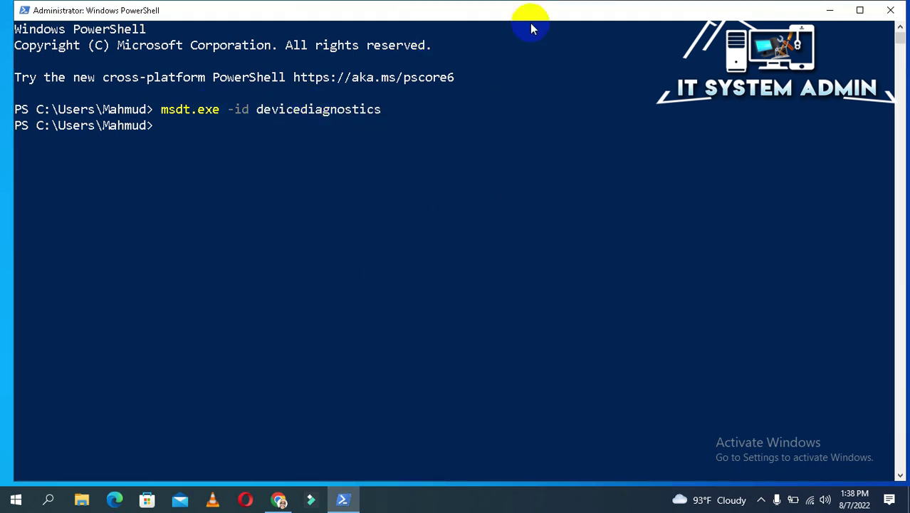
left_click(891, 10)
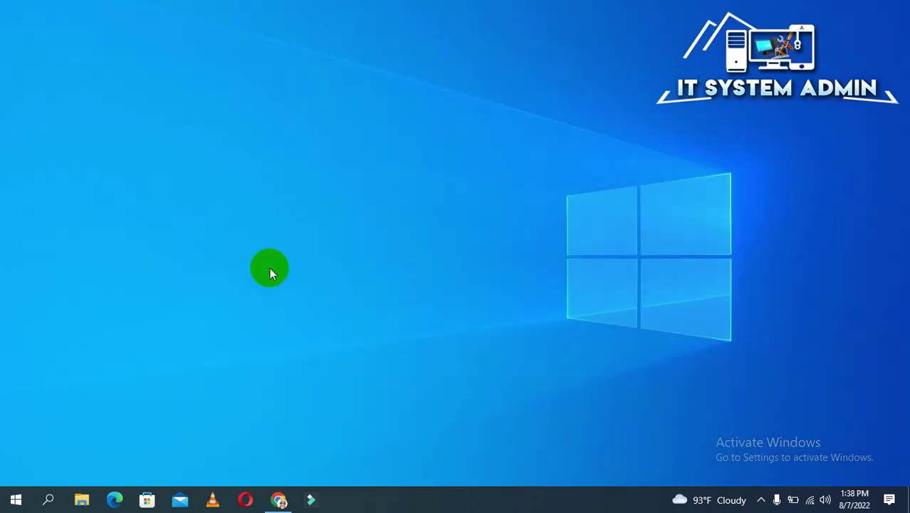
Step: Open Device Manager from the Win+X menu and select the first USB Root Hub
right_click(16, 501)
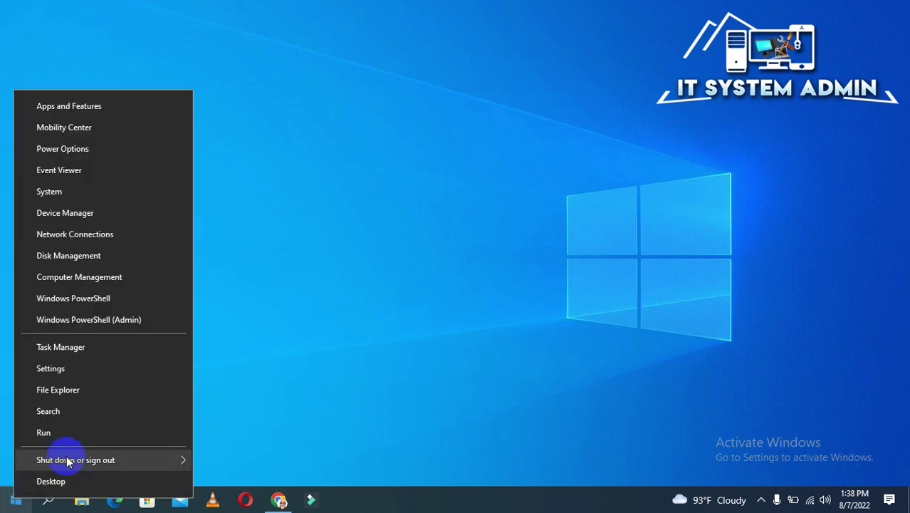
left_click(91, 213)
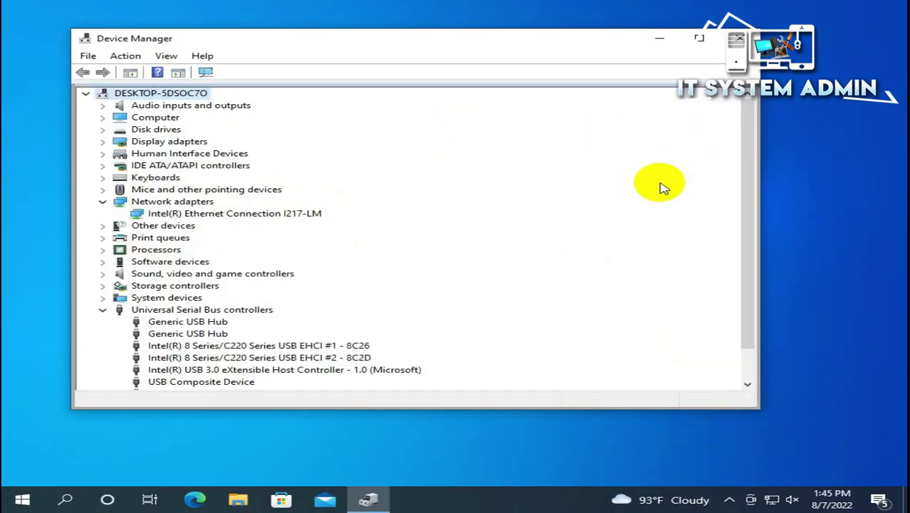
scroll(655, 191, "down", 1)
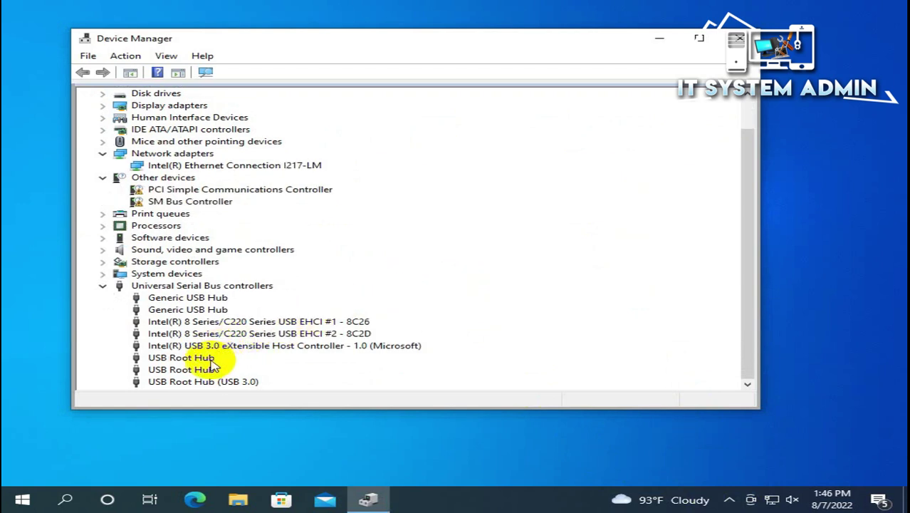
left_click(168, 357)
Step: Reinstall the USB Root Hub driver on the first USB Root Hub from the compatible driver list
right_click(193, 358)
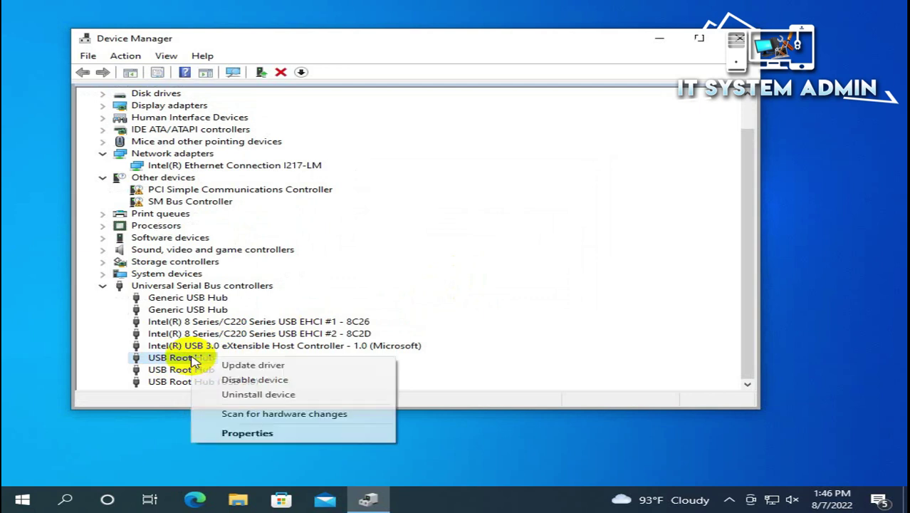
left_click(237, 365)
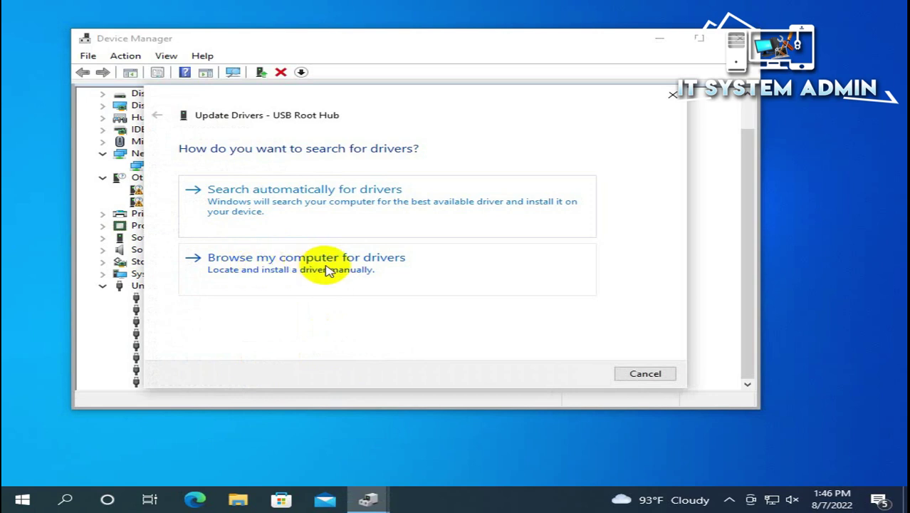
left_click(372, 266)
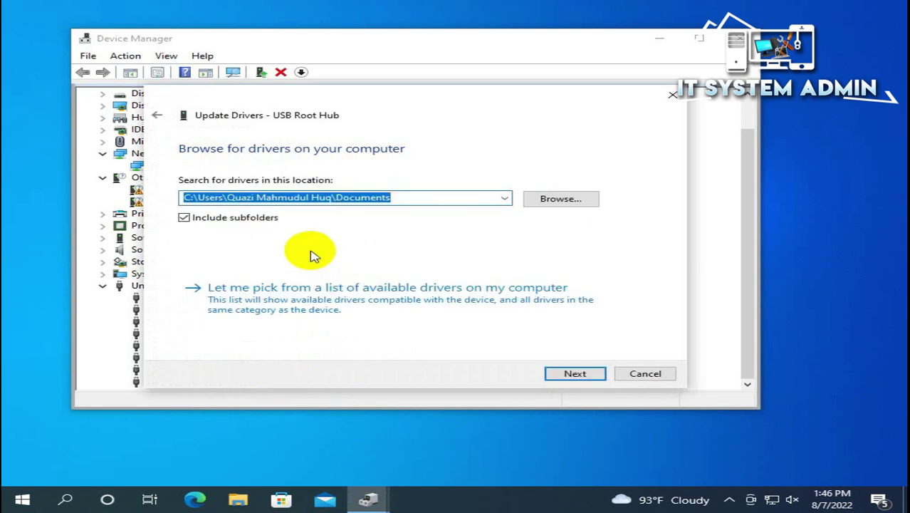
left_click(281, 302)
left_click(228, 260)
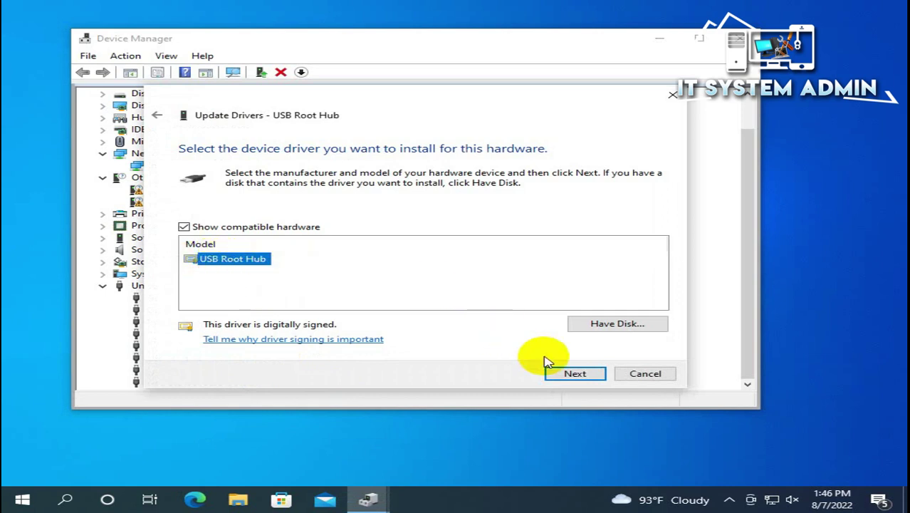
left_click(582, 377)
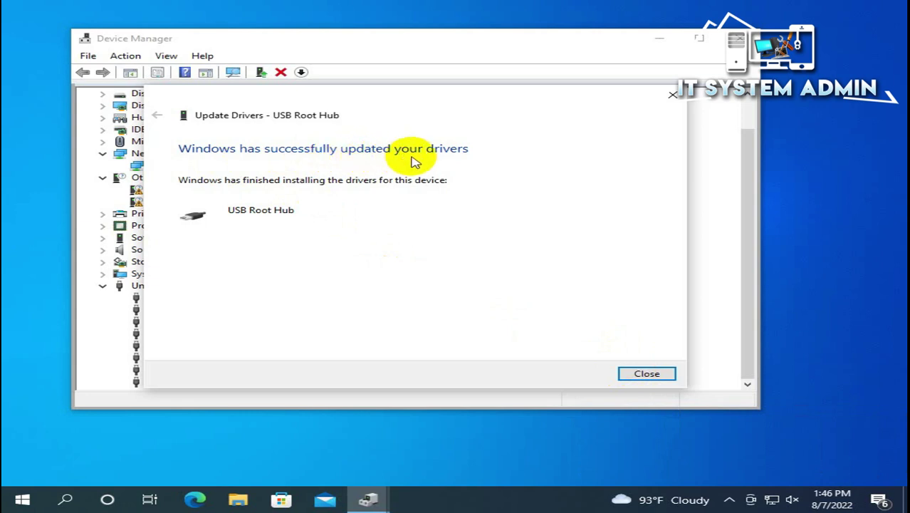
left_click(648, 373)
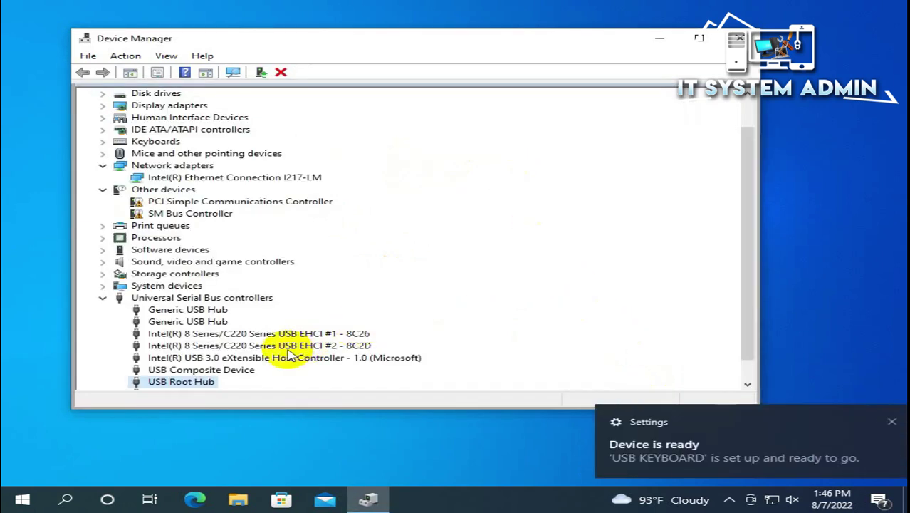
left_click_drag(745, 177, 747, 209)
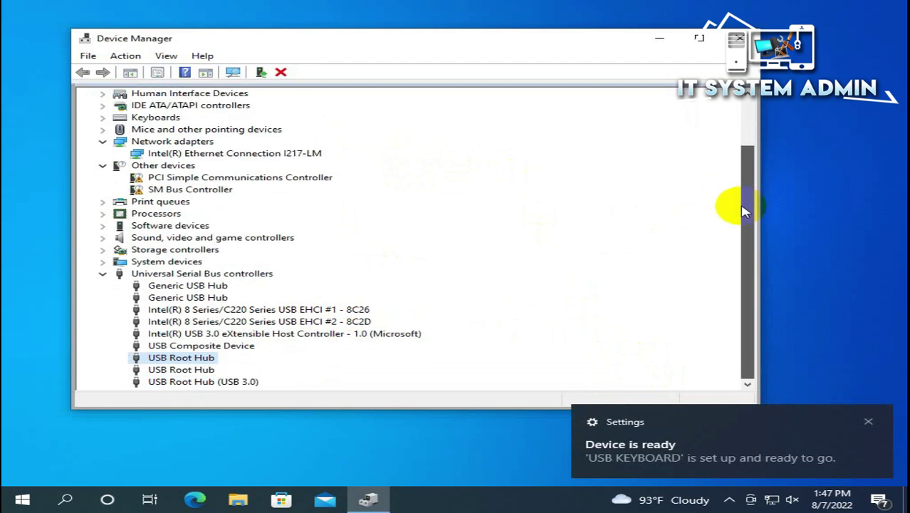
Step: Reinstall the USB Root Hub driver on the second USB Root Hub from the compatible driver list
left_click(175, 370)
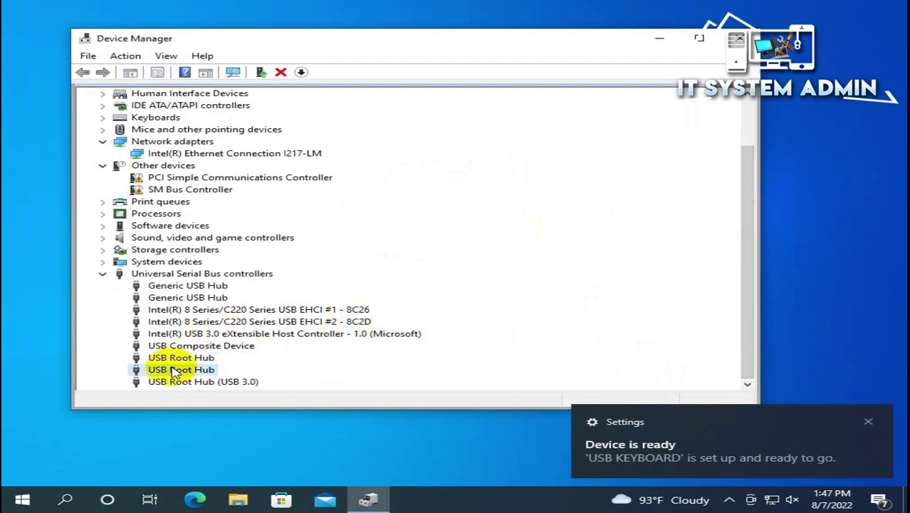
right_click(175, 370)
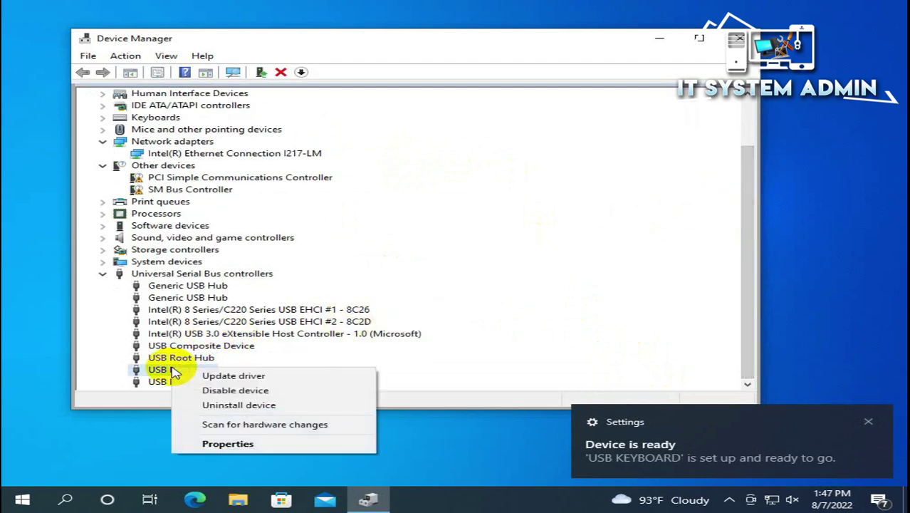
left_click(211, 376)
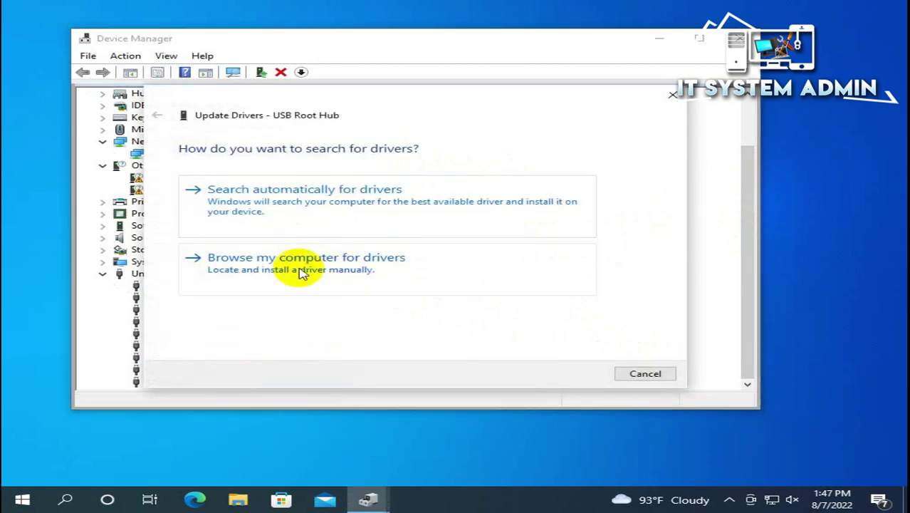
left_click(271, 272)
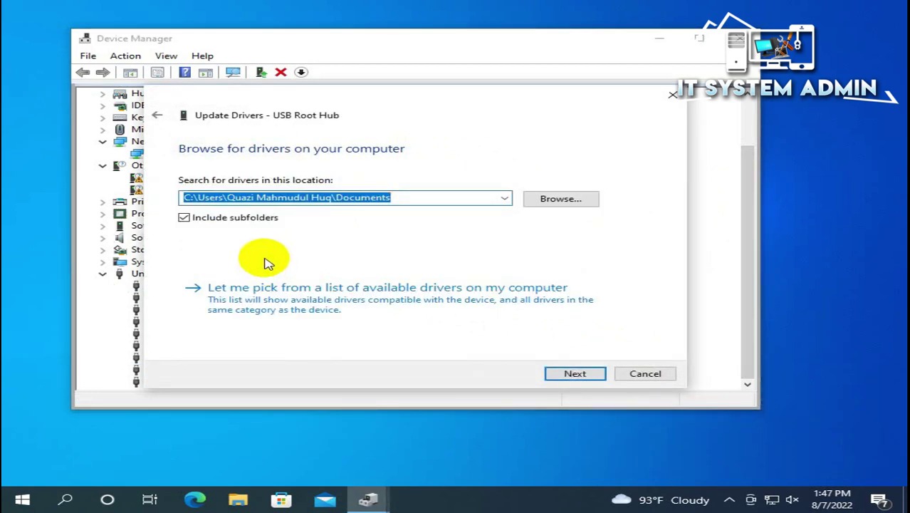
left_click(287, 304)
left_click(232, 262)
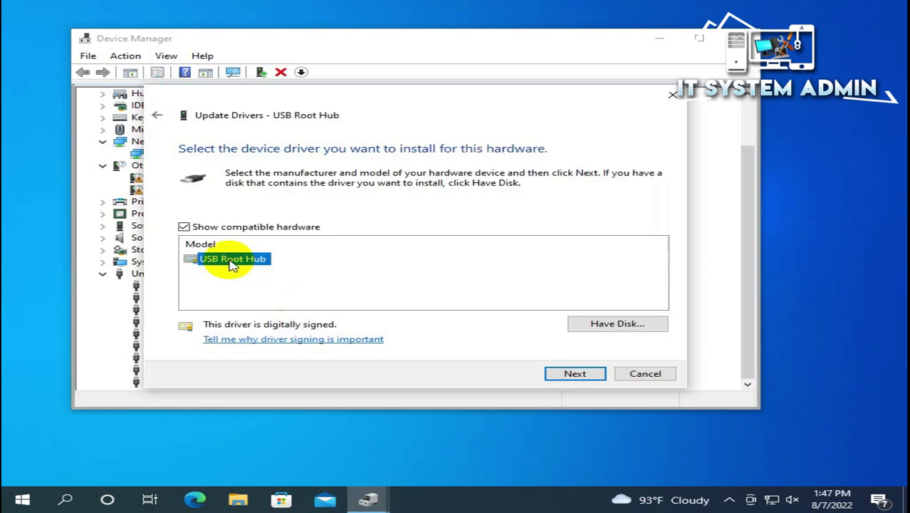
left_click(575, 374)
left_click(643, 373)
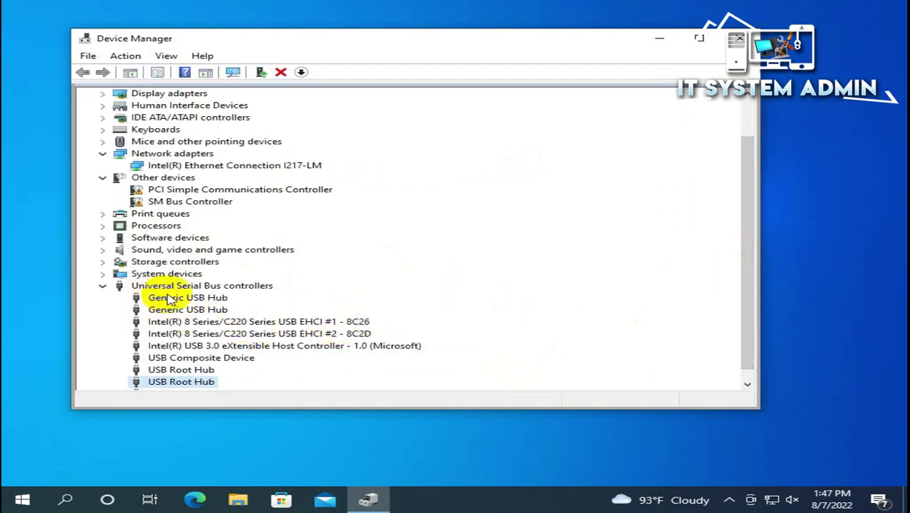
Step: Reinstall the Generic USB Hub driver on the first Generic USB Hub from the compatible driver list
left_click(171, 299)
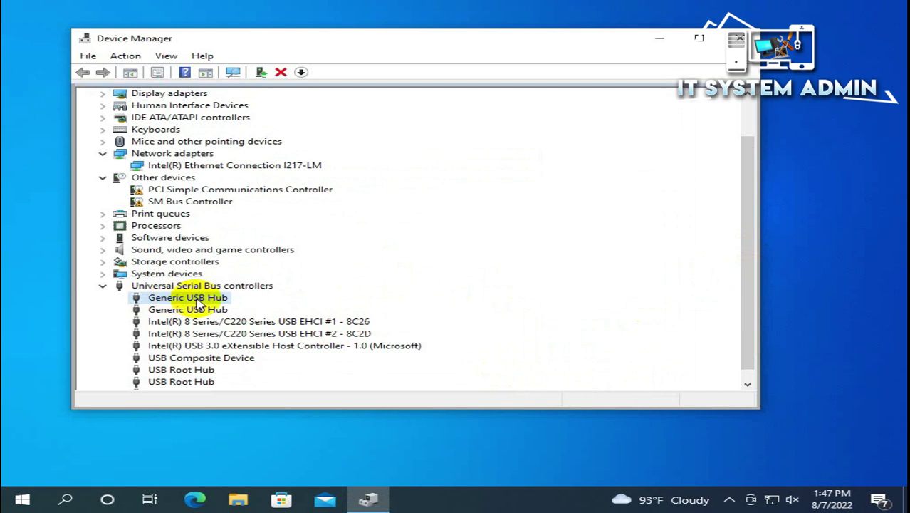
right_click(189, 299)
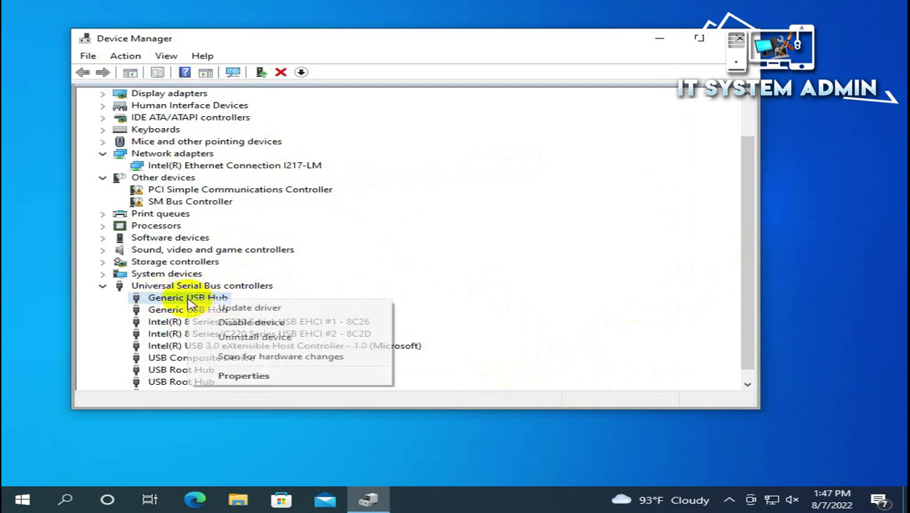
left_click(227, 308)
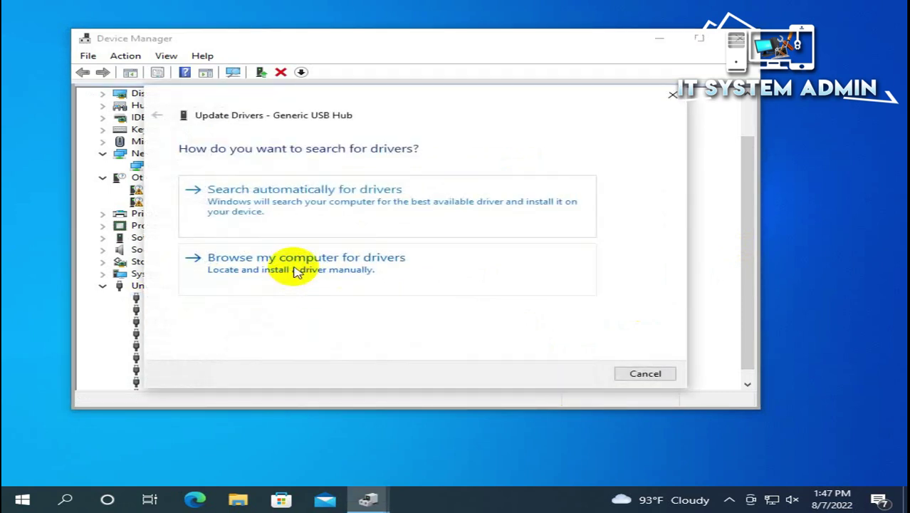
left_click(296, 268)
left_click(295, 294)
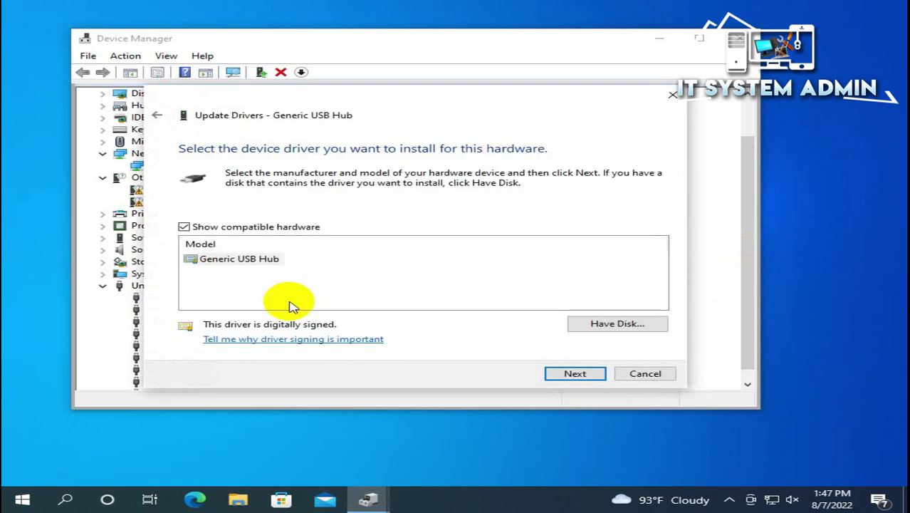
left_click(241, 261)
left_click(566, 375)
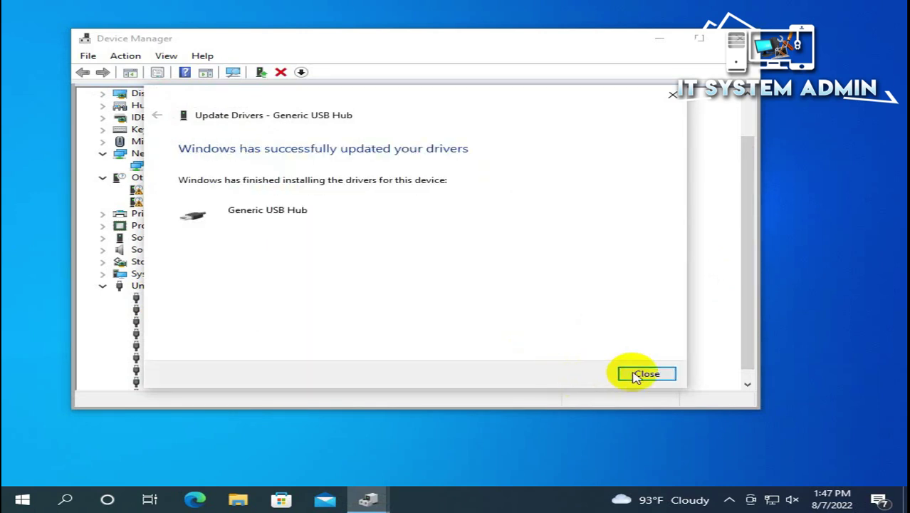
left_click(636, 372)
left_click(196, 359)
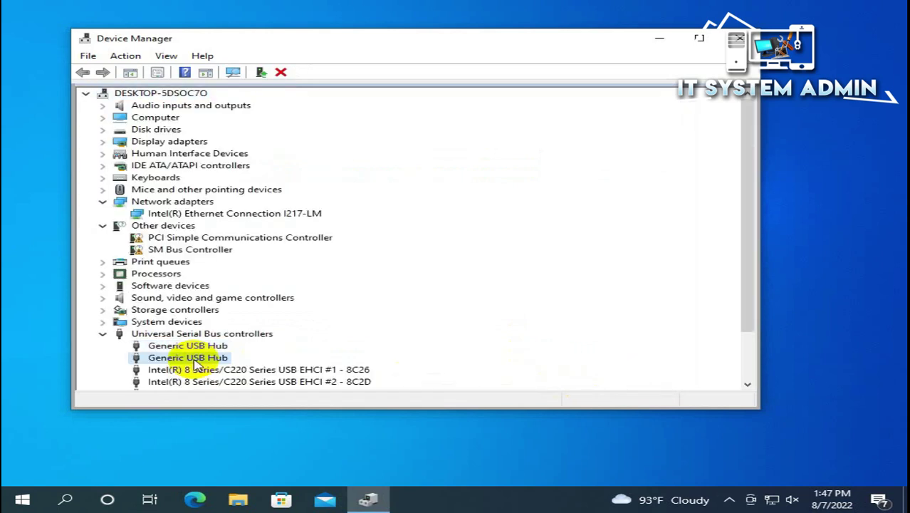
Step: Reinstall the Generic USB Hub driver on the second Generic USB Hub from the compatible driver list
right_click(192, 359)
left_click(160, 361)
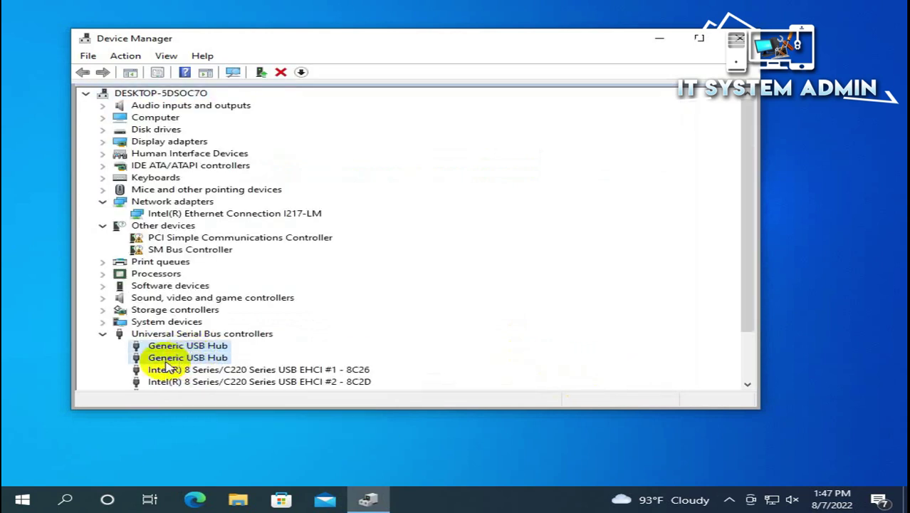
right_click(189, 360)
left_click(207, 366)
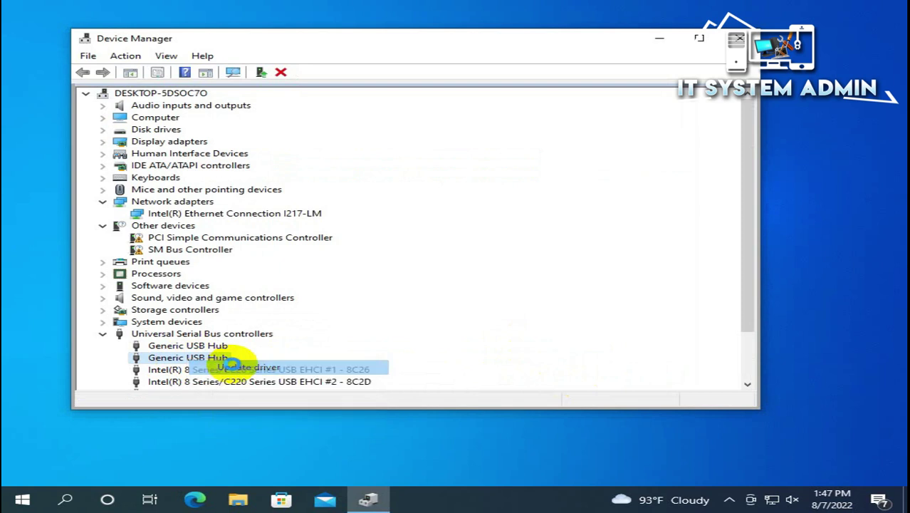
left_click(277, 258)
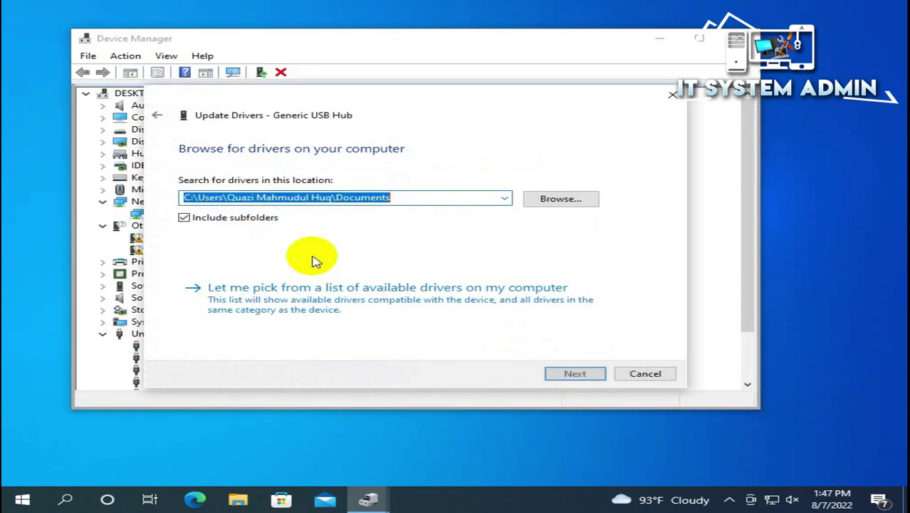
left_click(297, 299)
left_click(242, 260)
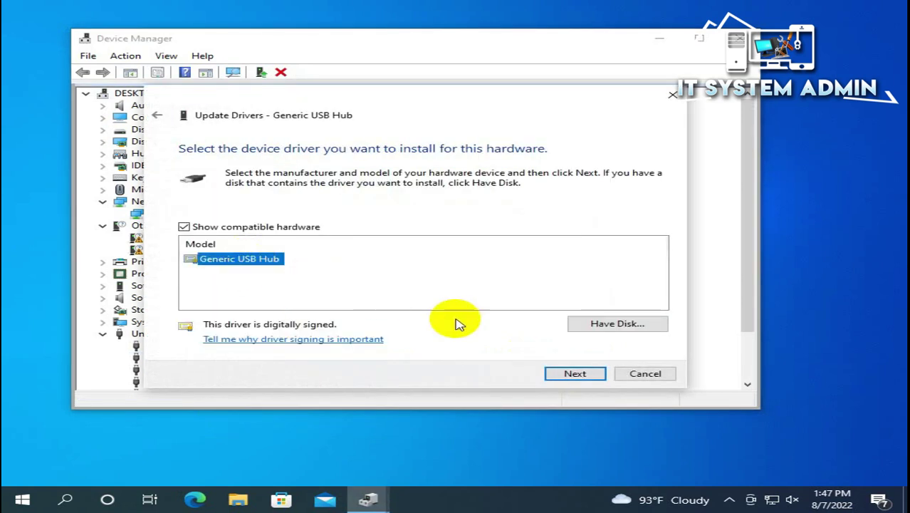
left_click(566, 372)
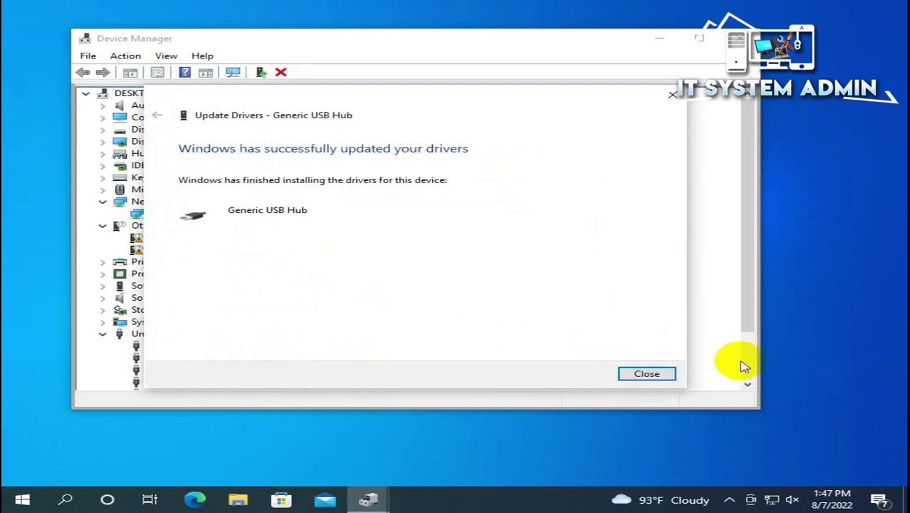
left_click(673, 375)
left_click_drag(753, 252, 754, 351)
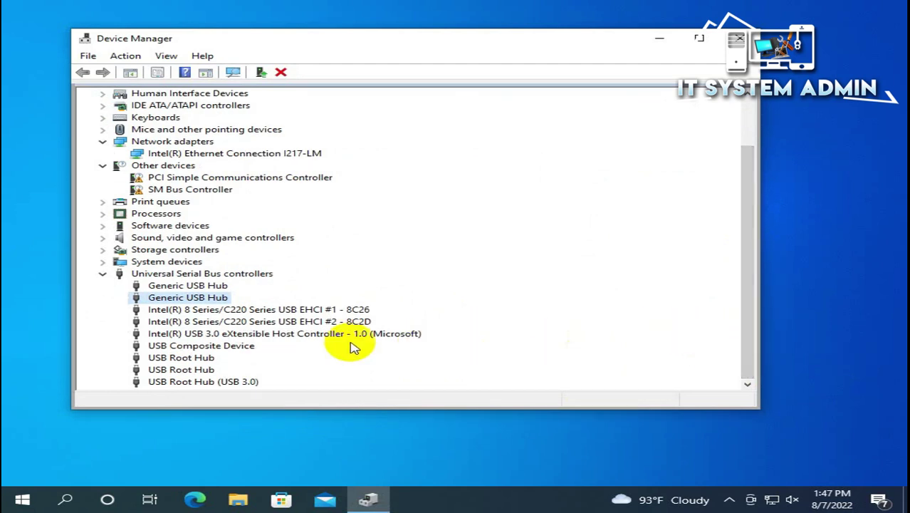
Step: Uninstall USB Composite Device and confirm the removal
left_click(223, 347)
right_click(223, 347)
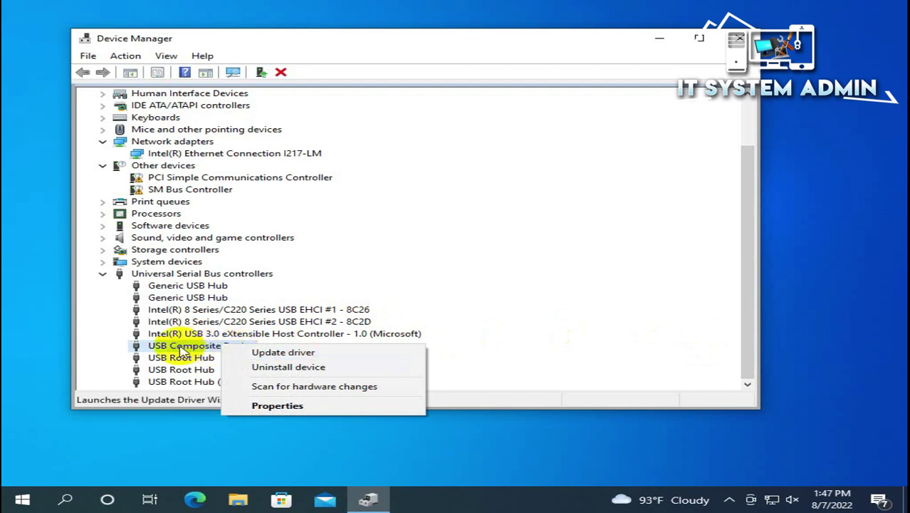
left_click(548, 326)
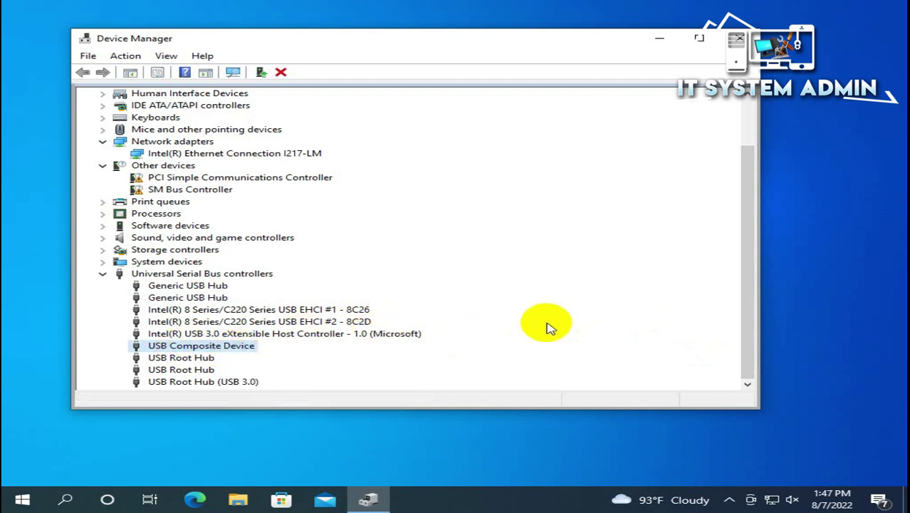
right_click(214, 347)
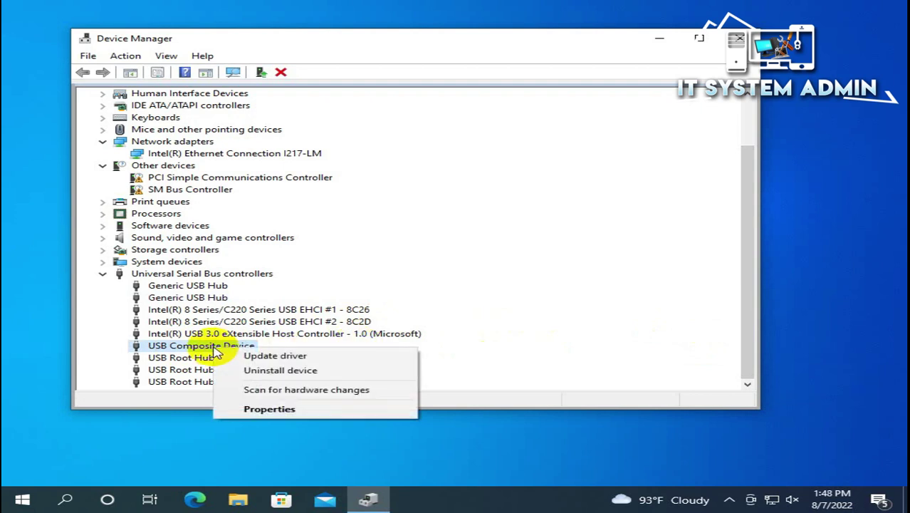
left_click(264, 371)
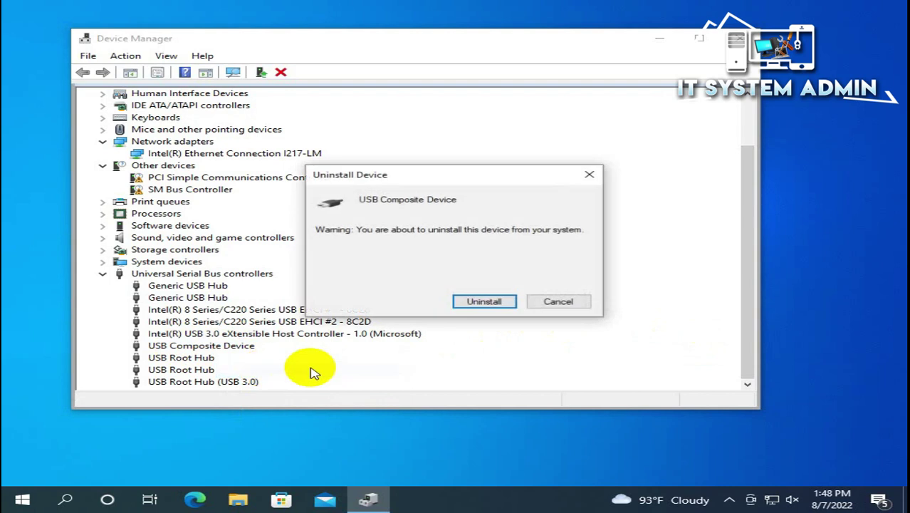
left_click(484, 301)
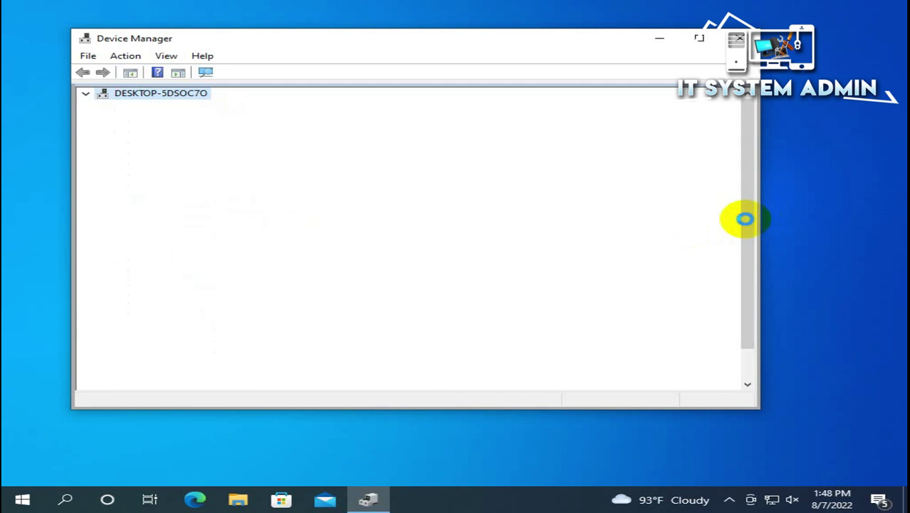
left_click_drag(748, 224, 747, 295)
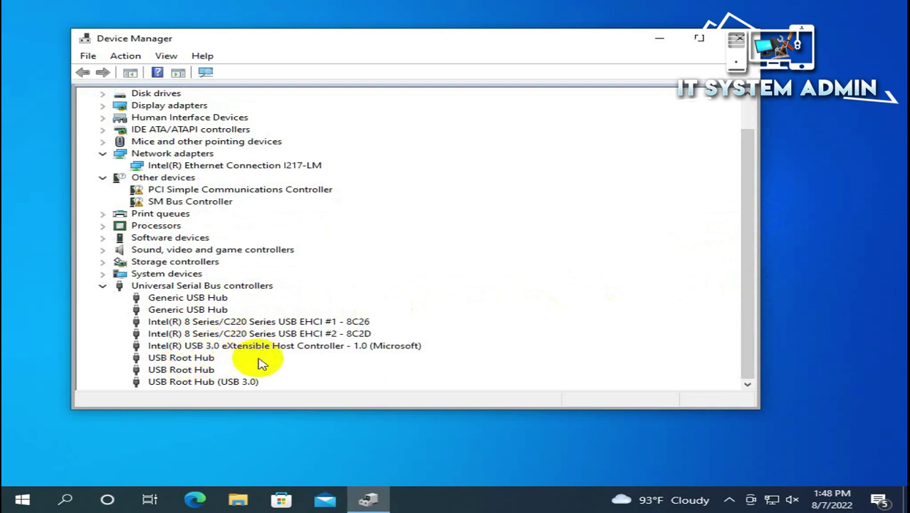
Step: Reinstall the USB Root Hub (USB 3.0) driver from the compatible driver list
left_click(196, 381)
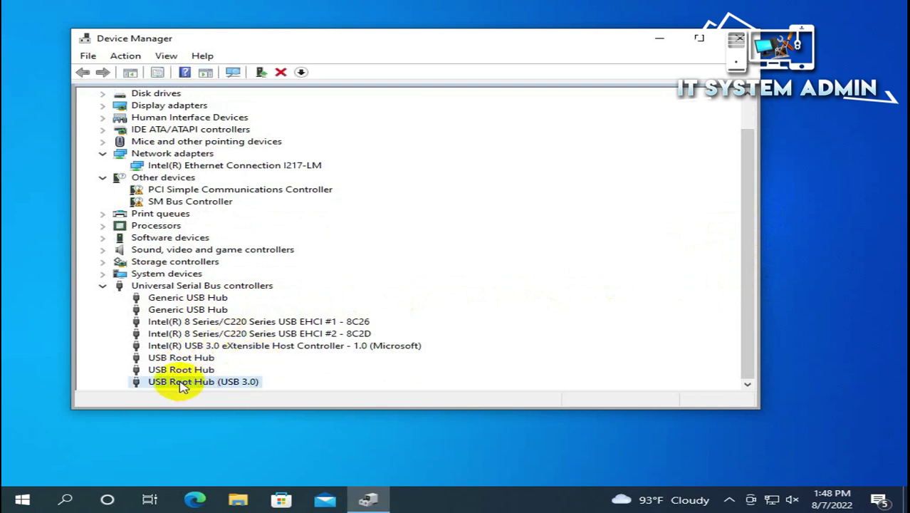
right_click(226, 386)
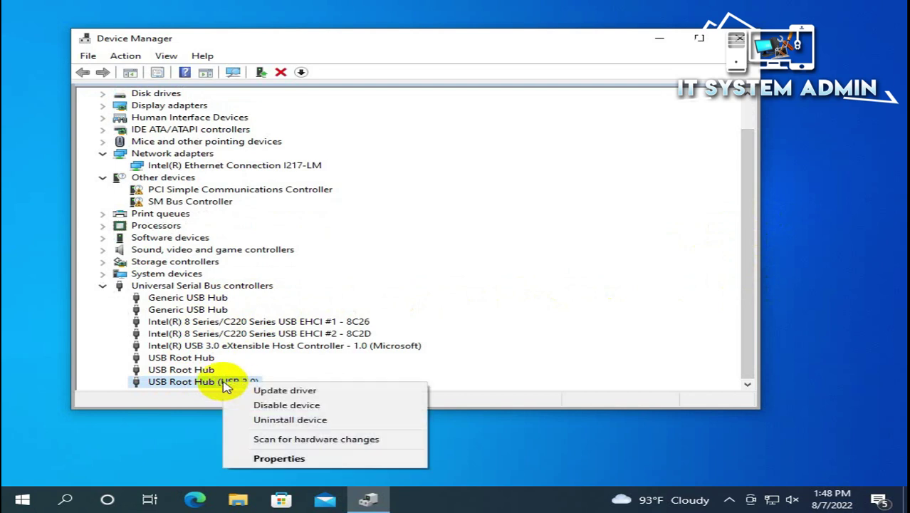
left_click(297, 395)
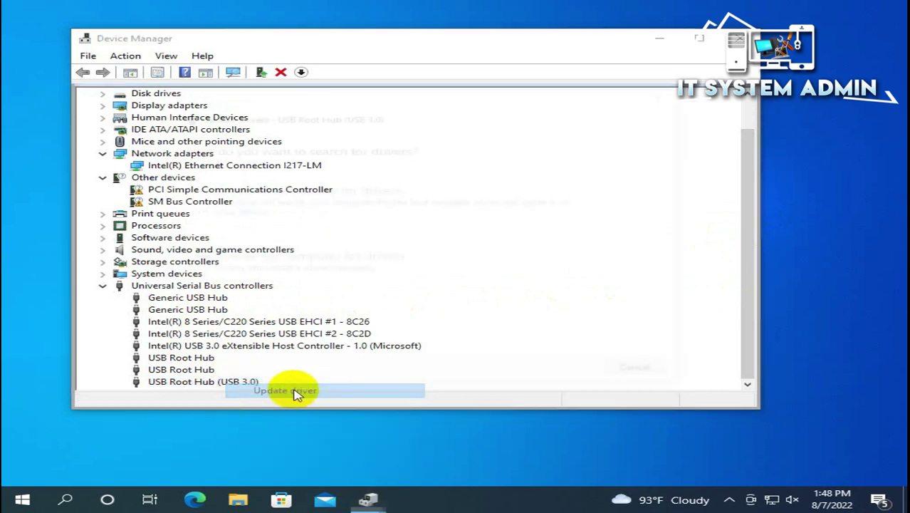
left_click(310, 269)
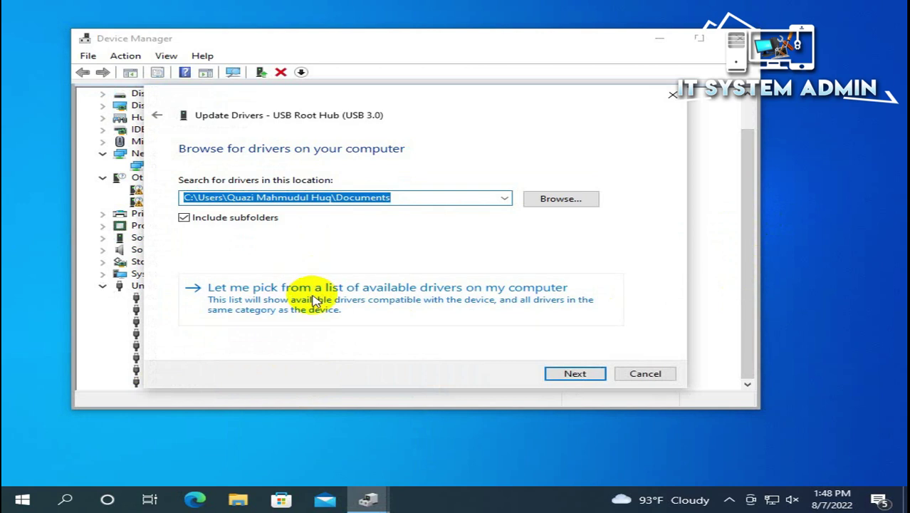
left_click(315, 292)
left_click(263, 260)
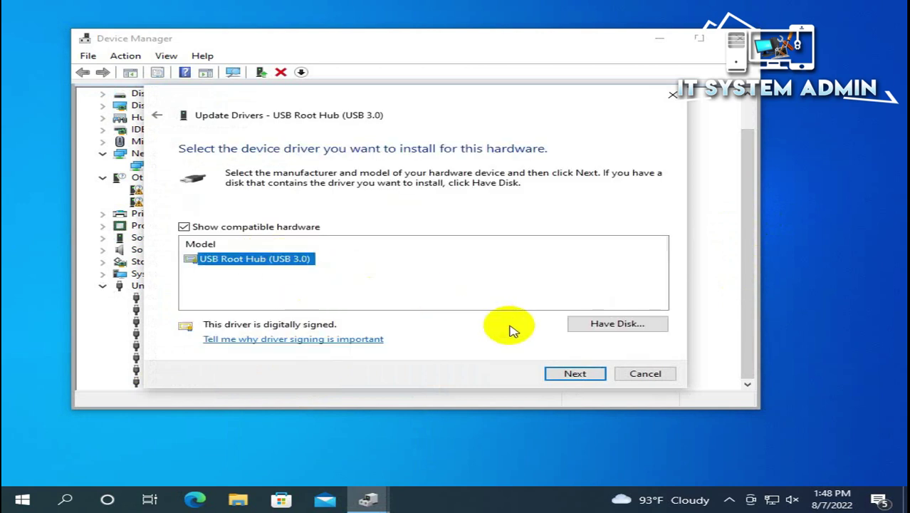
left_click(583, 378)
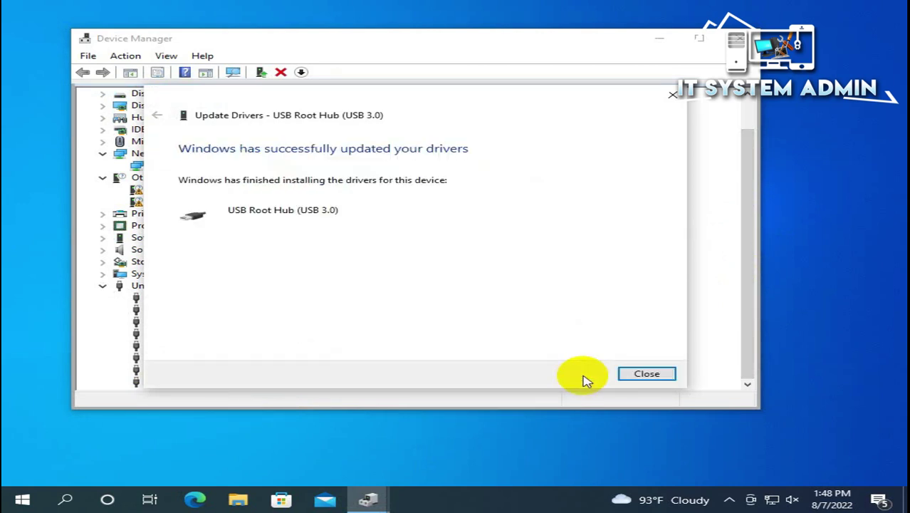
left_click(637, 374)
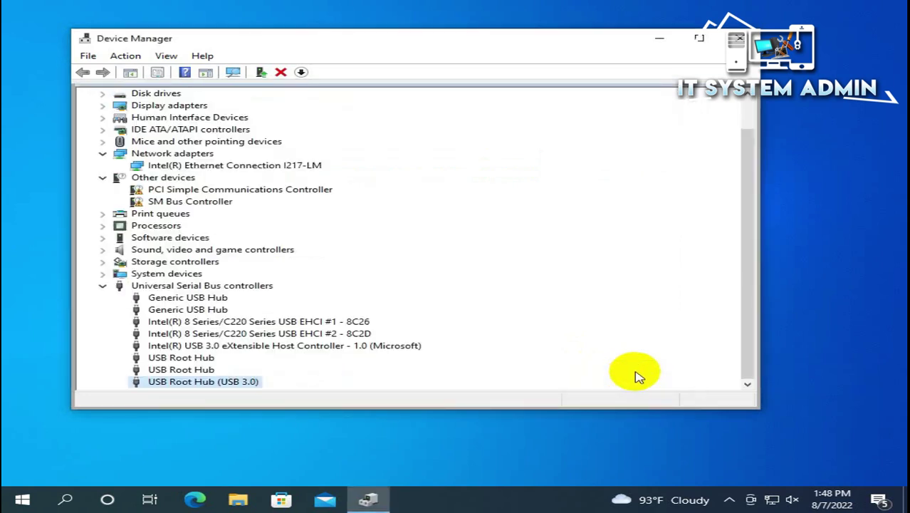
Step: Uncheck 'Allow the computer to turn off this device to save power' in USB Root Hub (USB 3.0) Power Management, then OK
right_click(217, 386)
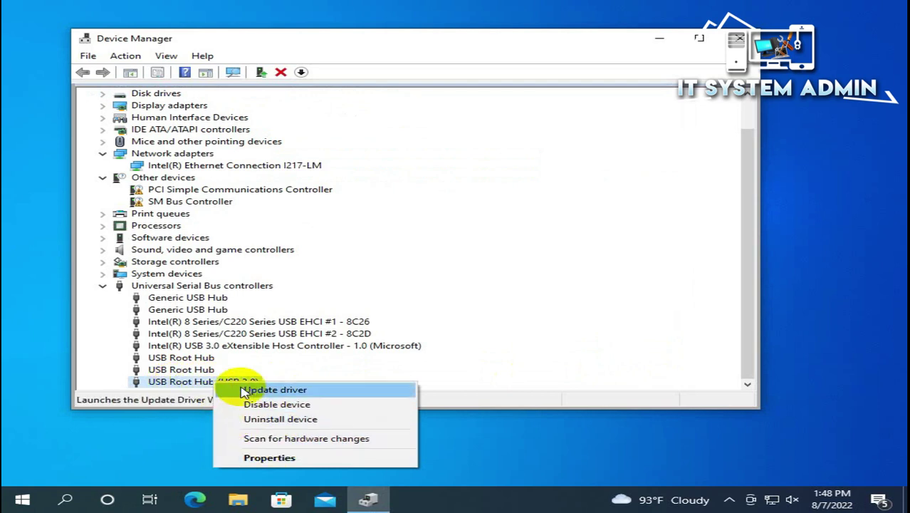
left_click(273, 457)
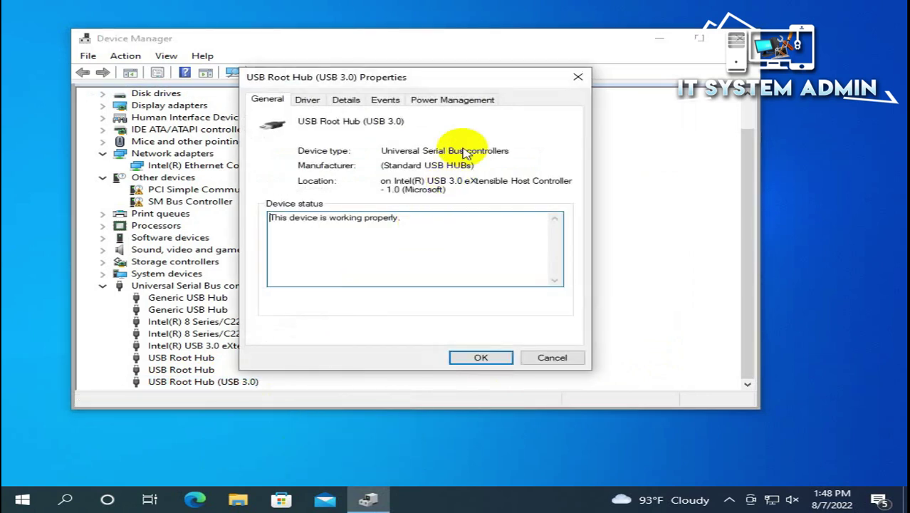
left_click(442, 102)
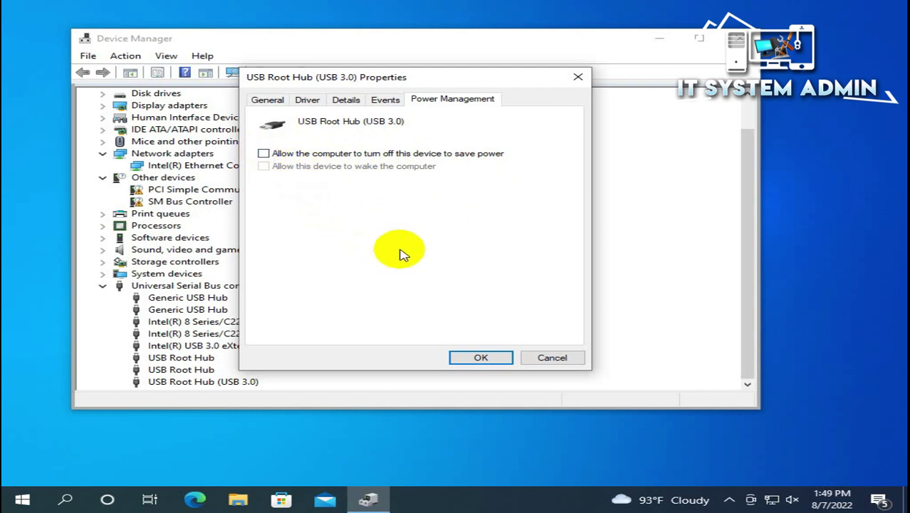
left_click(478, 360)
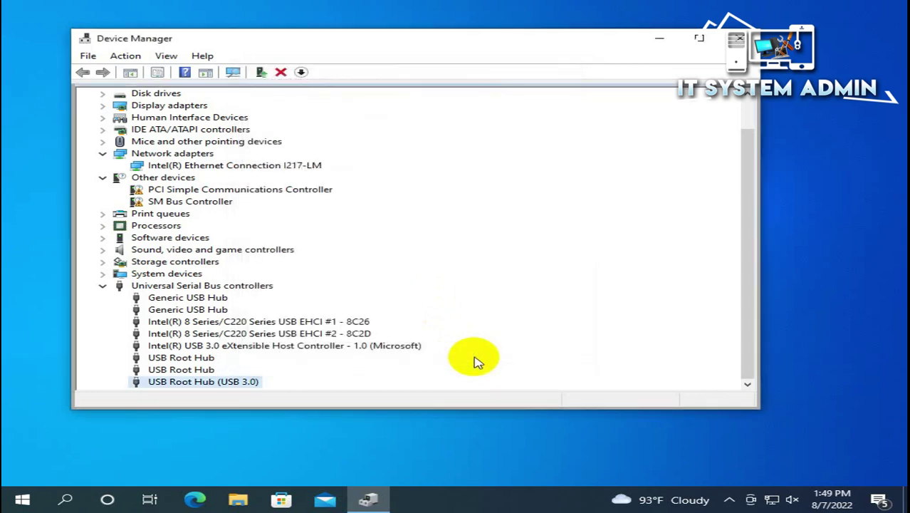